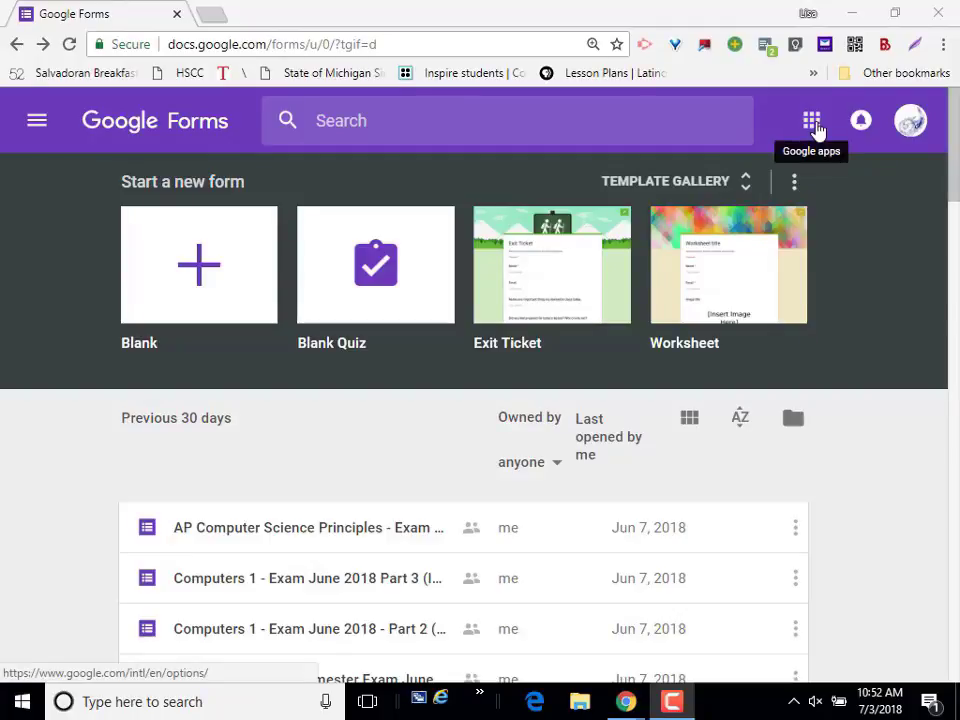
{"action": "left_click", "coordinate": [814, 128]}
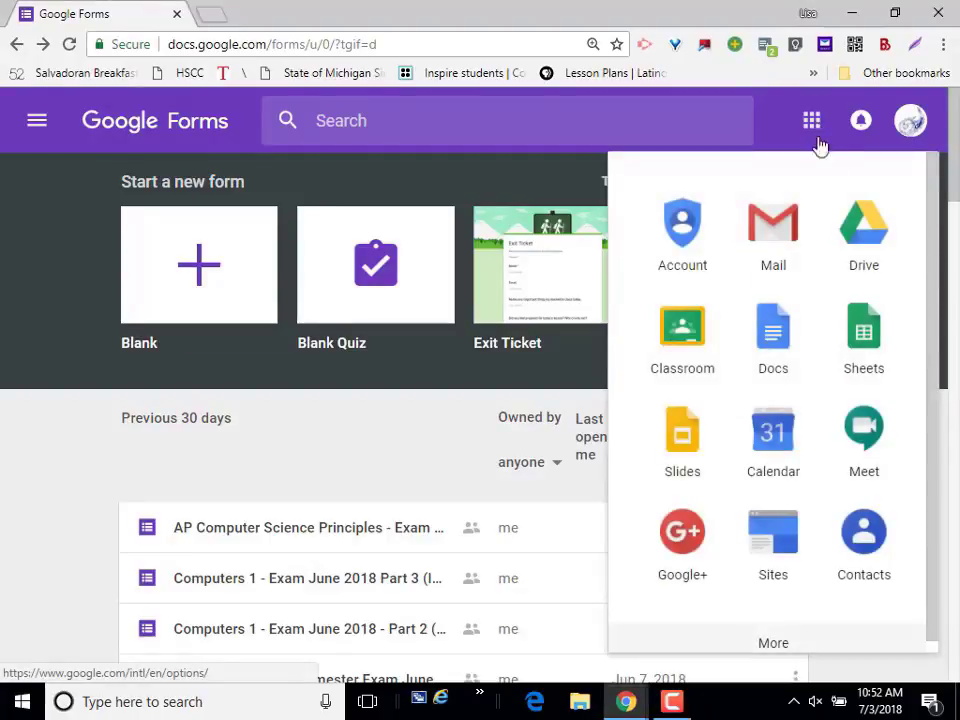
{"action": "scroll", "coordinate": [935, 300], "scroll_direction": "down", "scroll_amount": 5}
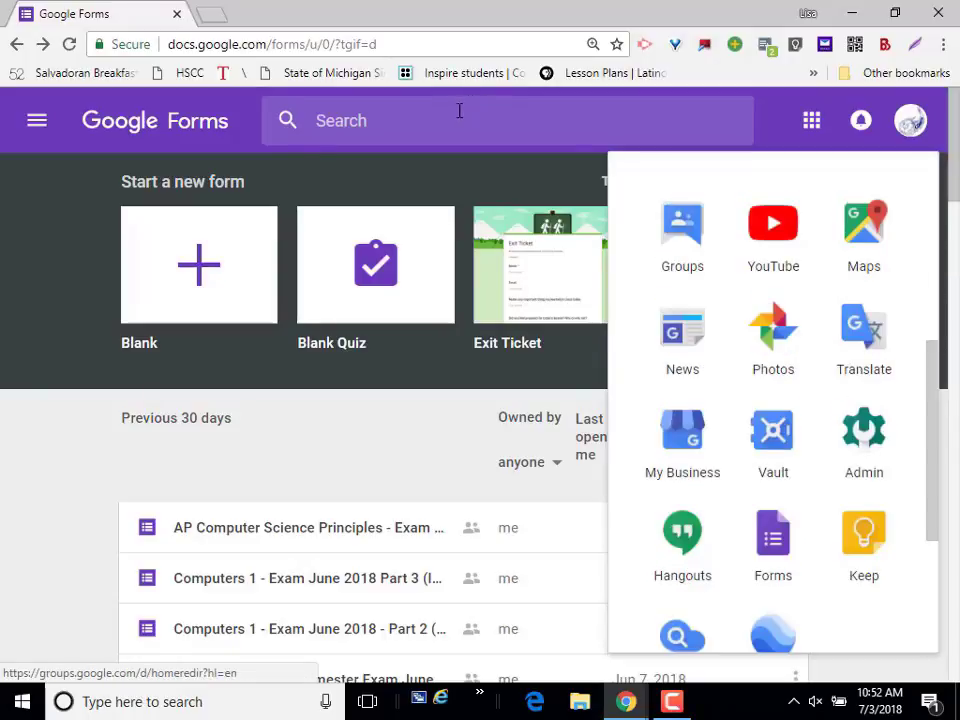
{"action": "left_click", "coordinate": [423, 42]}
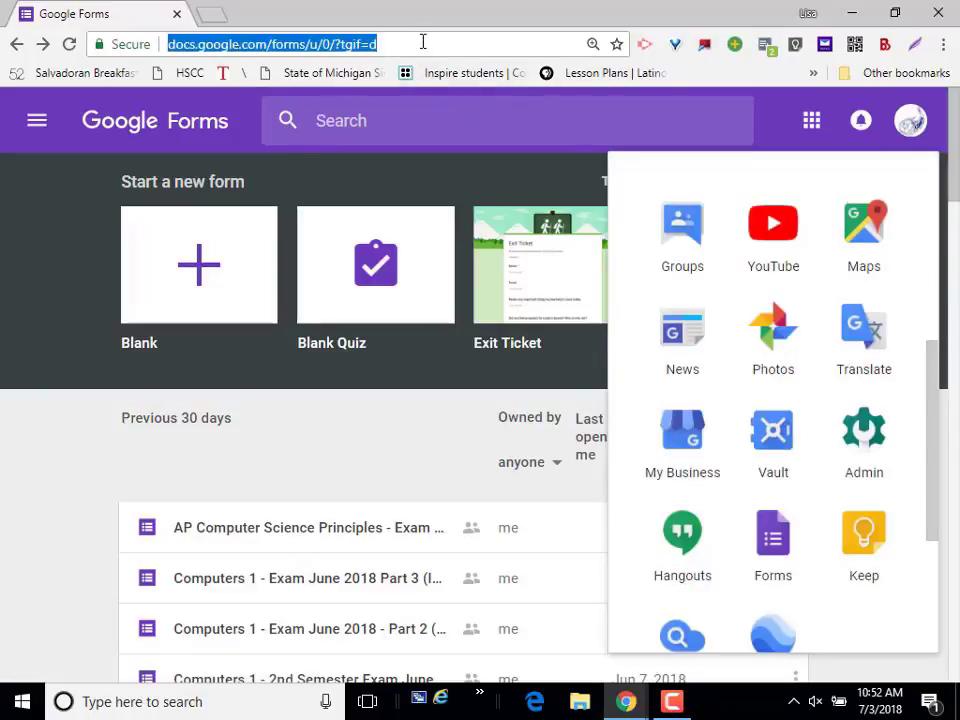
{"action": "left_click", "coordinate": [205, 386]}
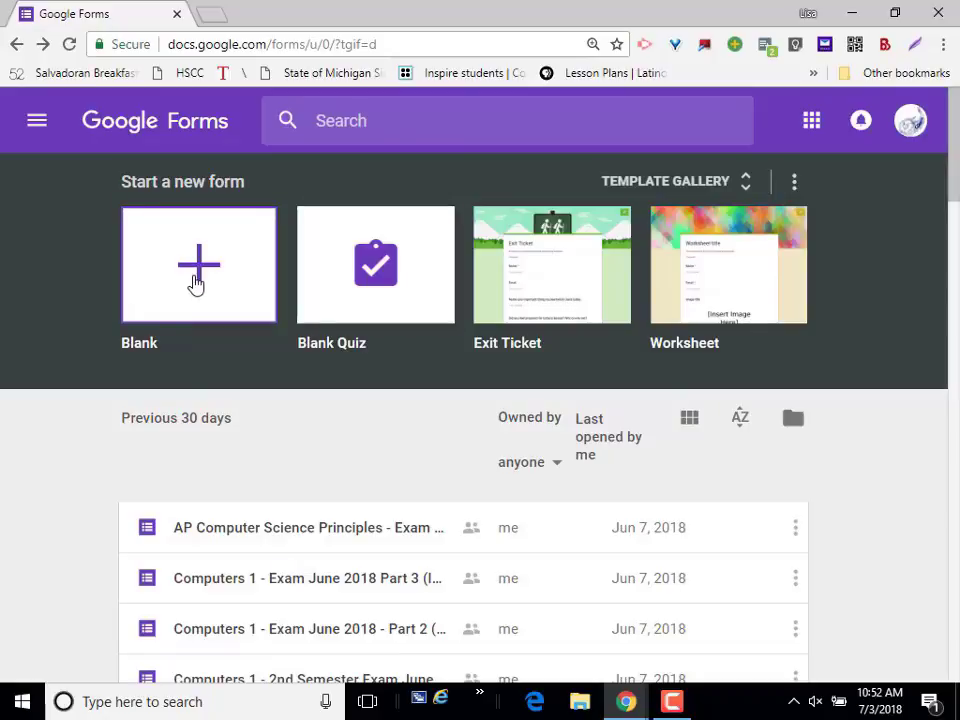
Create a blank form and name it "Assignment #1", using the same text as the form's title
{"action": "left_click", "coordinate": [195, 285]}
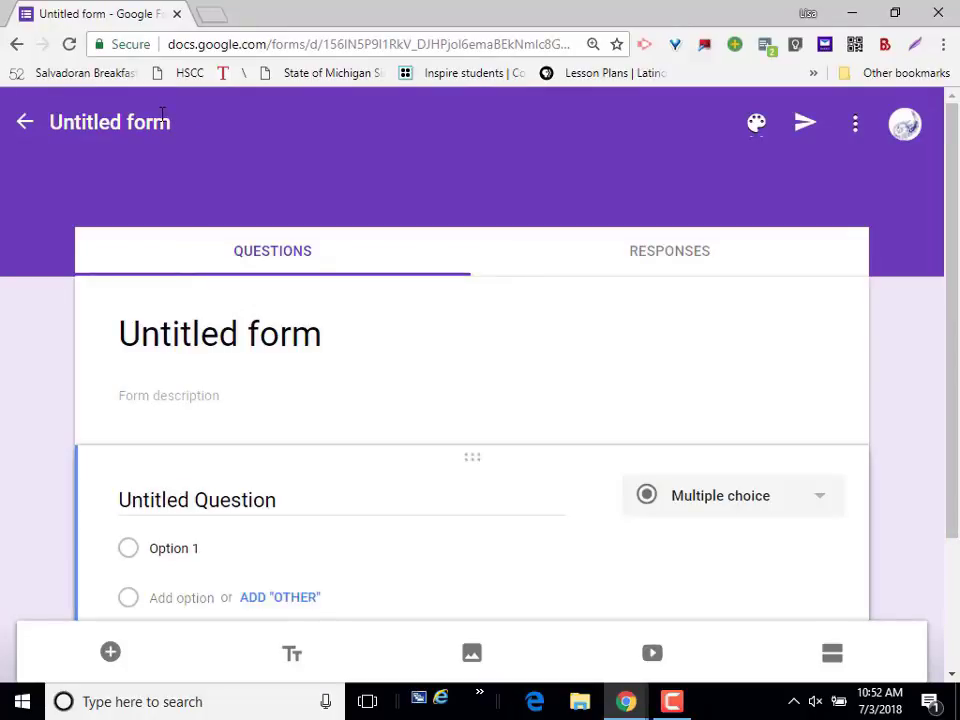
{"action": "left_click", "coordinate": [162, 114]}
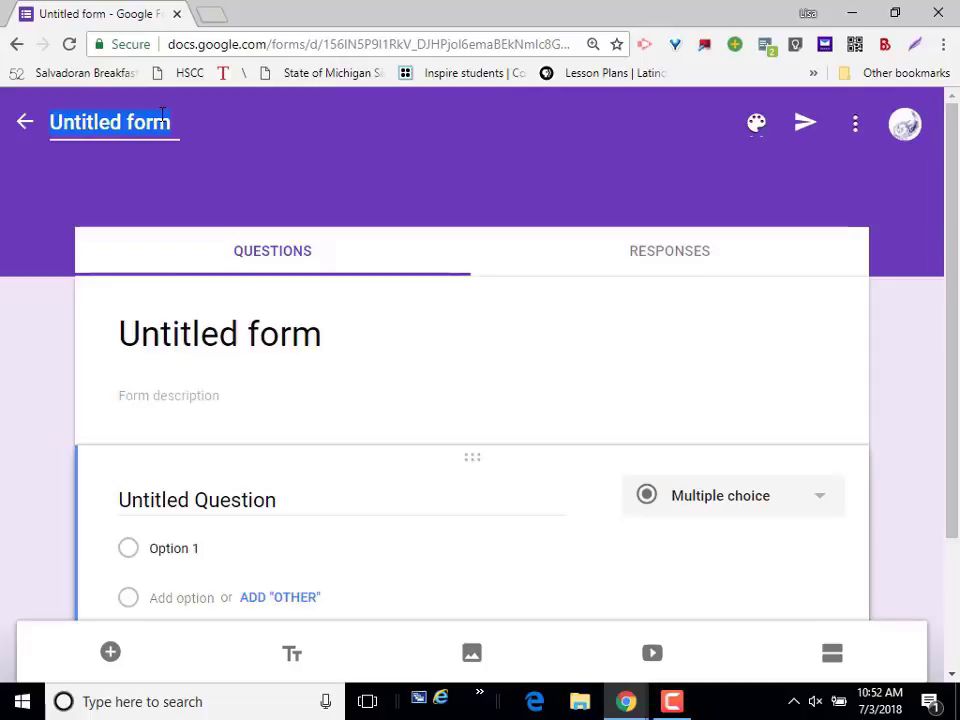
{"action": "type", "text": "Assignment #1"}
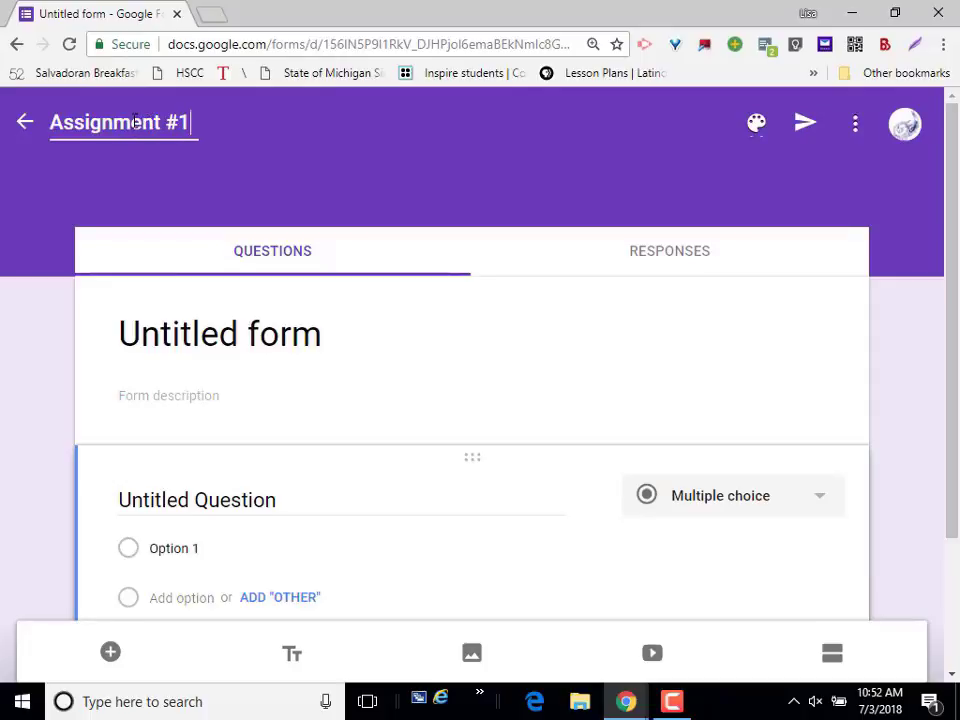
{"action": "left_click", "coordinate": [257, 336]}
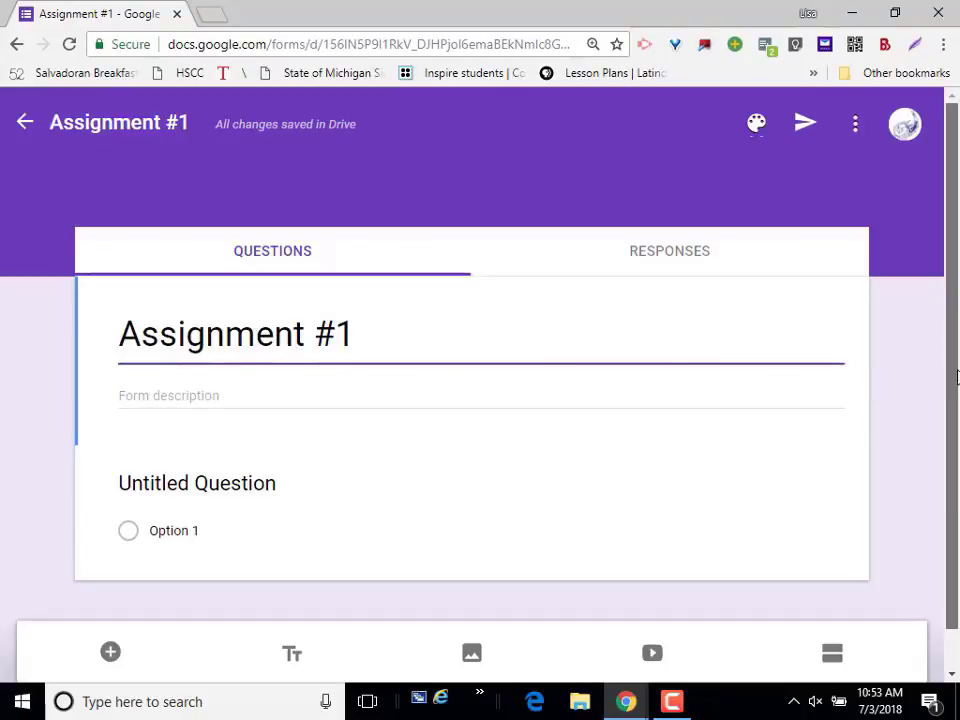
Set the untitled question's type to Linear scale and look over its settings and the other question types
{"action": "left_click_drag", "start_coordinate": [957, 376], "coordinate": [956, 439]}
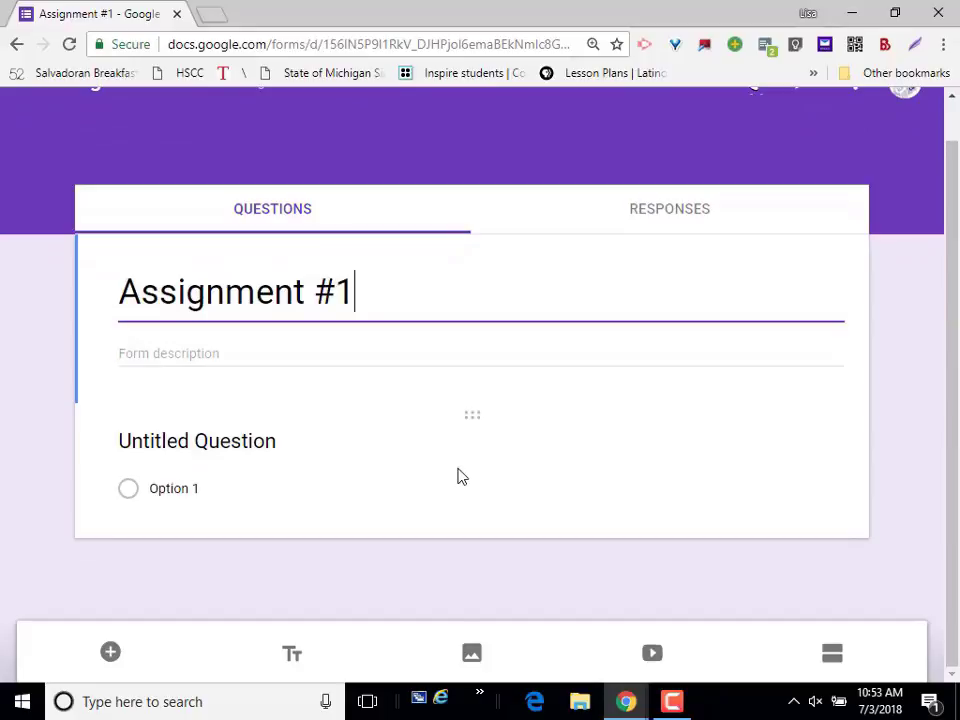
{"action": "left_click", "coordinate": [256, 450]}
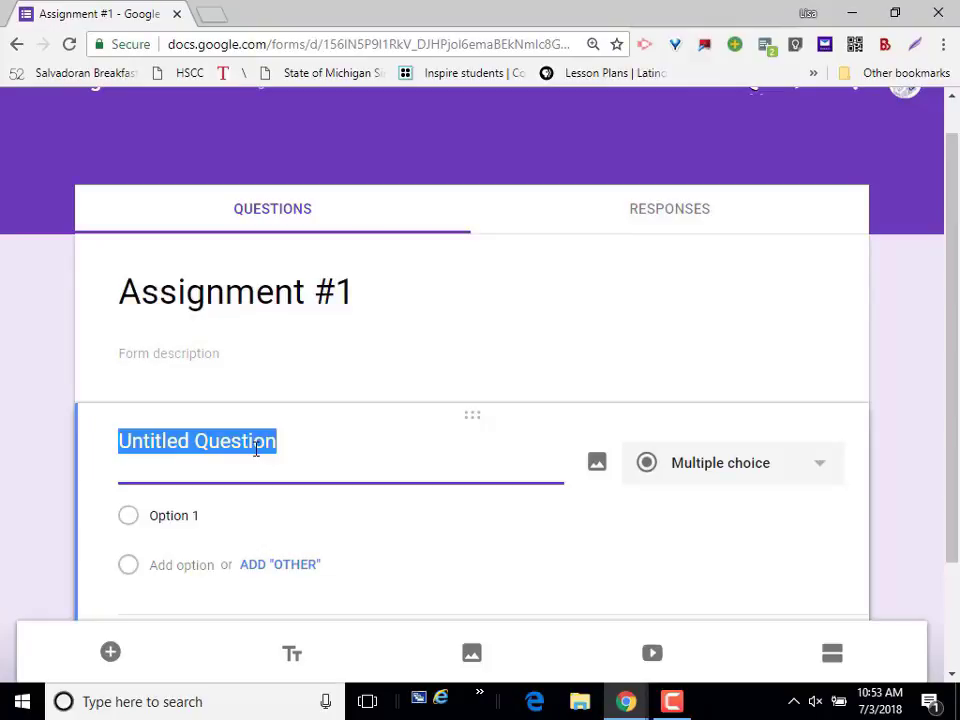
{"action": "left_click", "coordinate": [824, 474]}
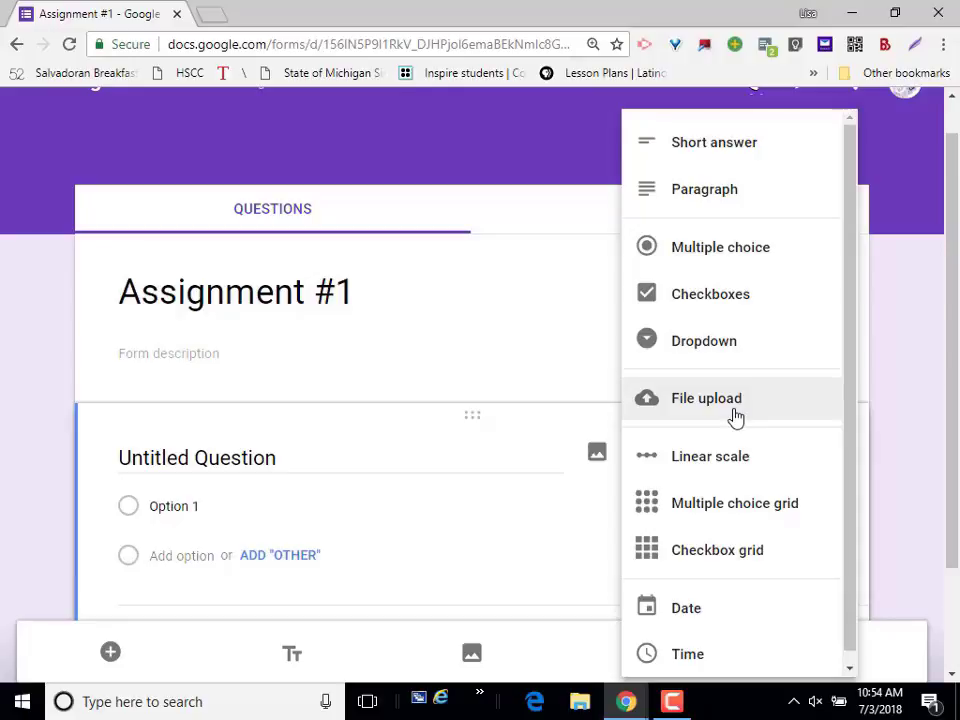
{"action": "left_click", "coordinate": [736, 466]}
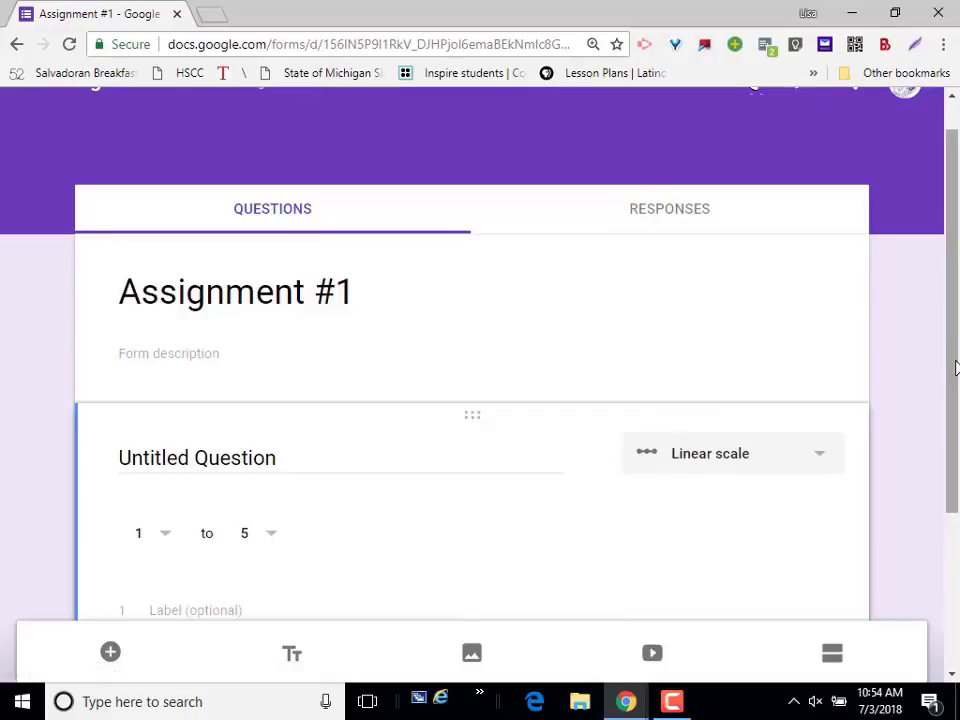
{"action": "left_click_drag", "start_coordinate": [952, 392], "coordinate": [950, 492]}
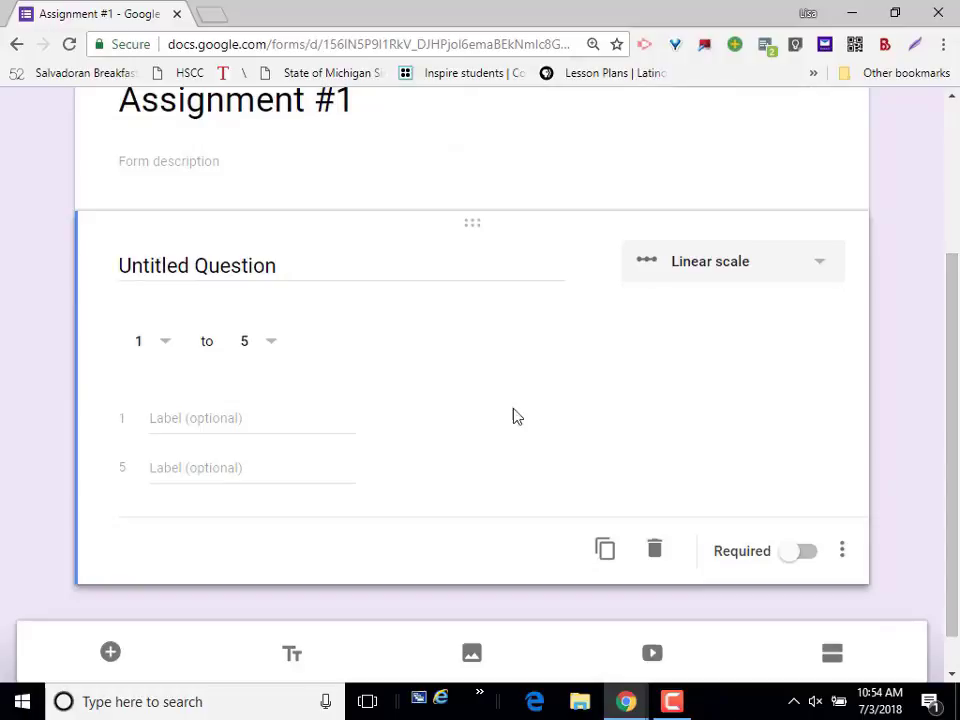
{"action": "left_click", "coordinate": [819, 266]}
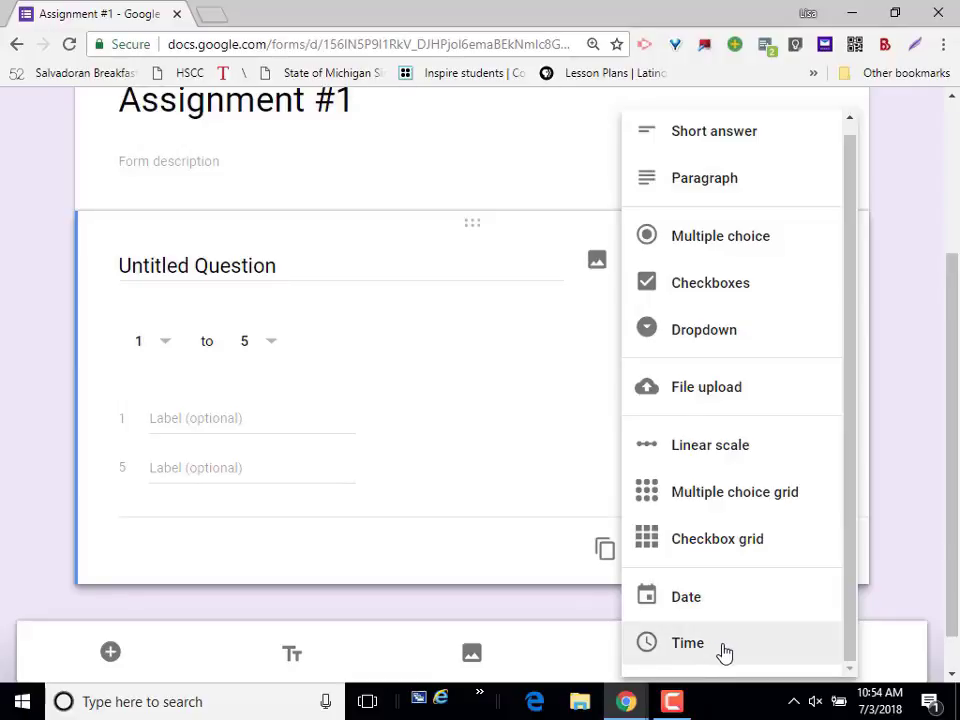
{"action": "left_click", "coordinate": [485, 470]}
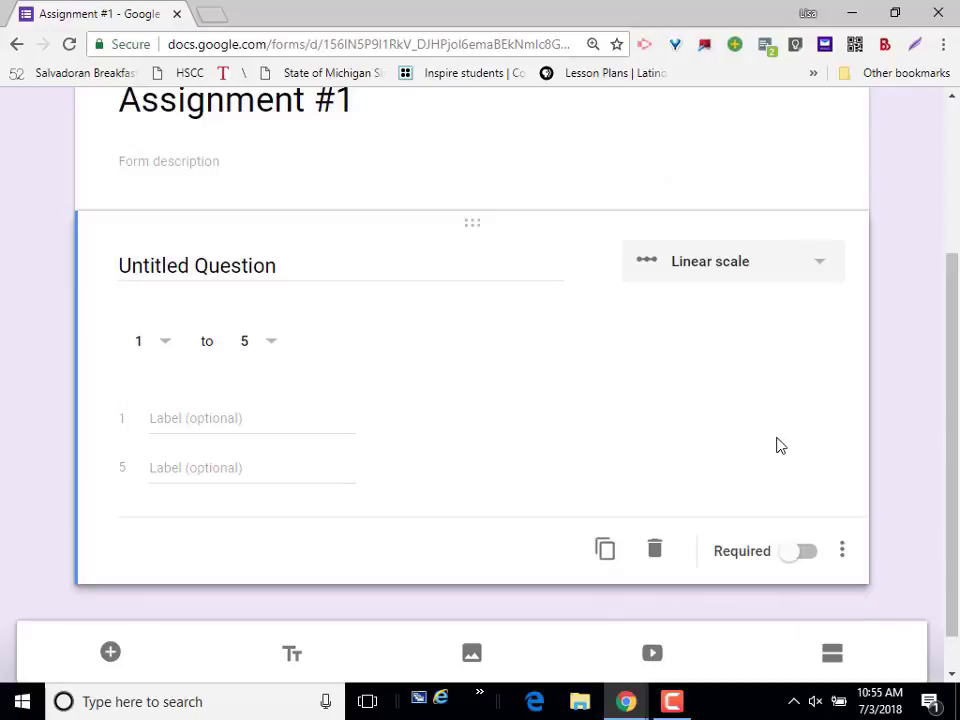
Make the first question a multiple-choice one reading "What day of the week is it?" with the options Monday through Sunday
{"action": "scroll", "coordinate": [957, 401], "scroll_direction": "up", "scroll_amount": 1}
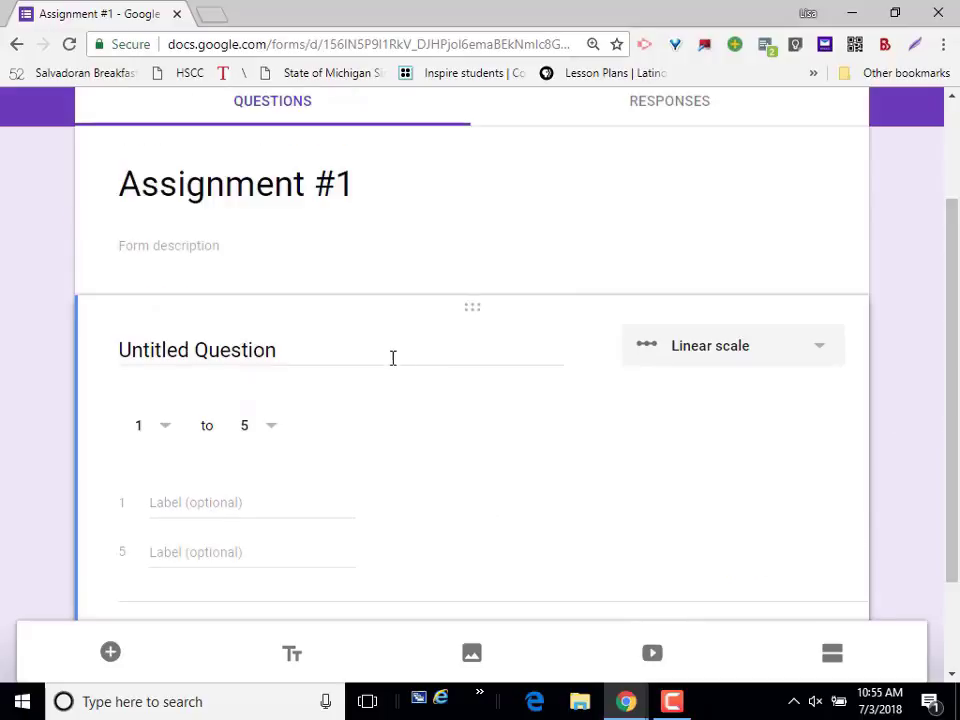
{"action": "left_click", "coordinate": [392, 358]}
{"action": "type", "text": "What day of the week is it?"}
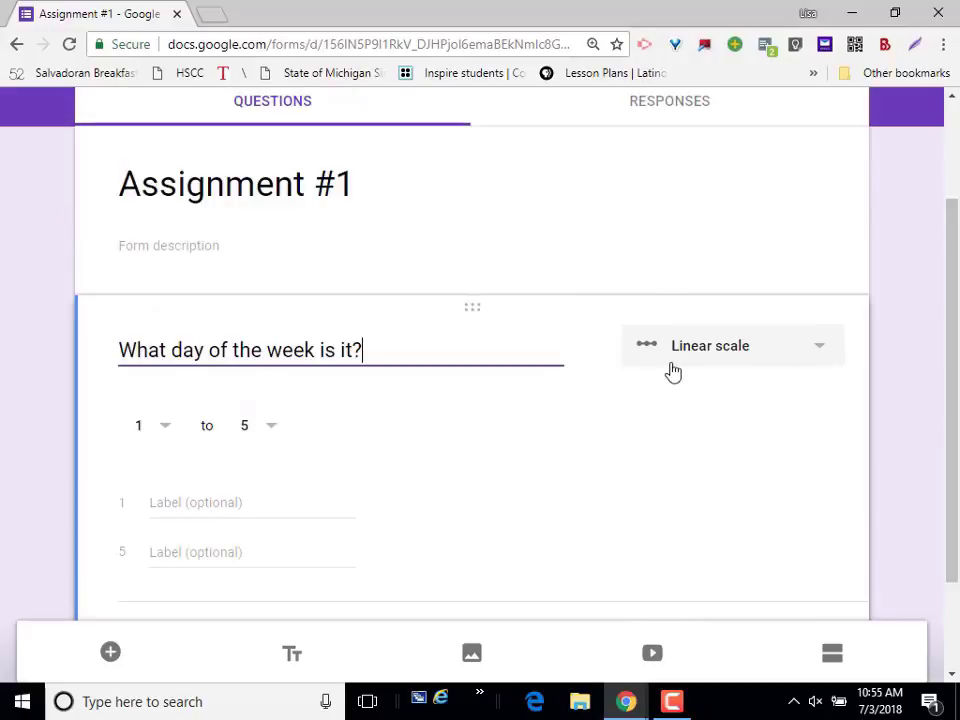
{"action": "left_click", "coordinate": [671, 362]}
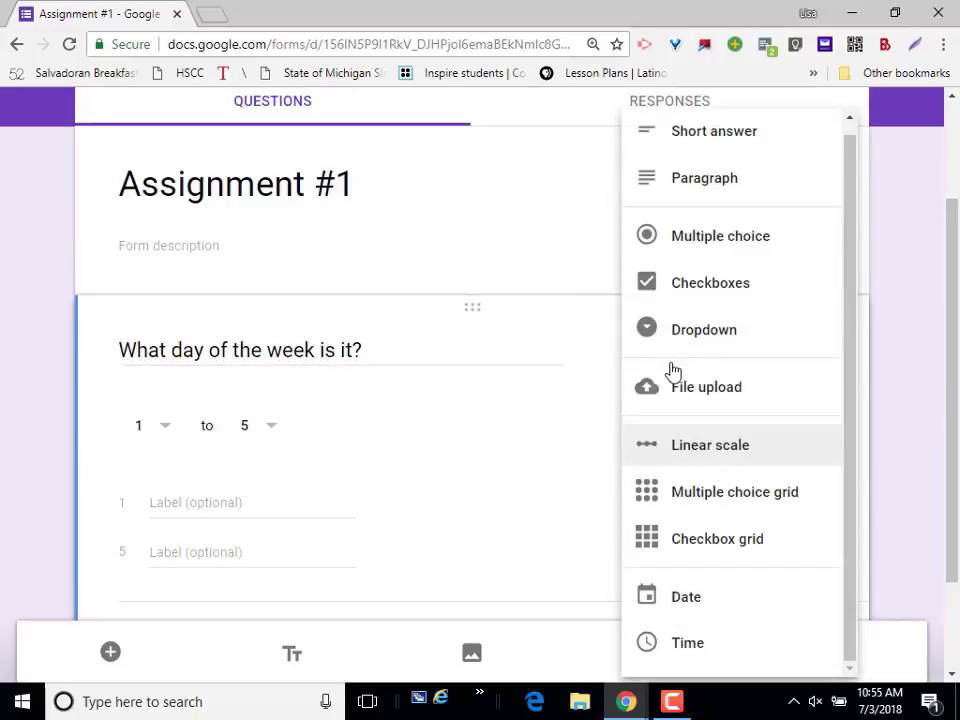
{"action": "left_click", "coordinate": [756, 243]}
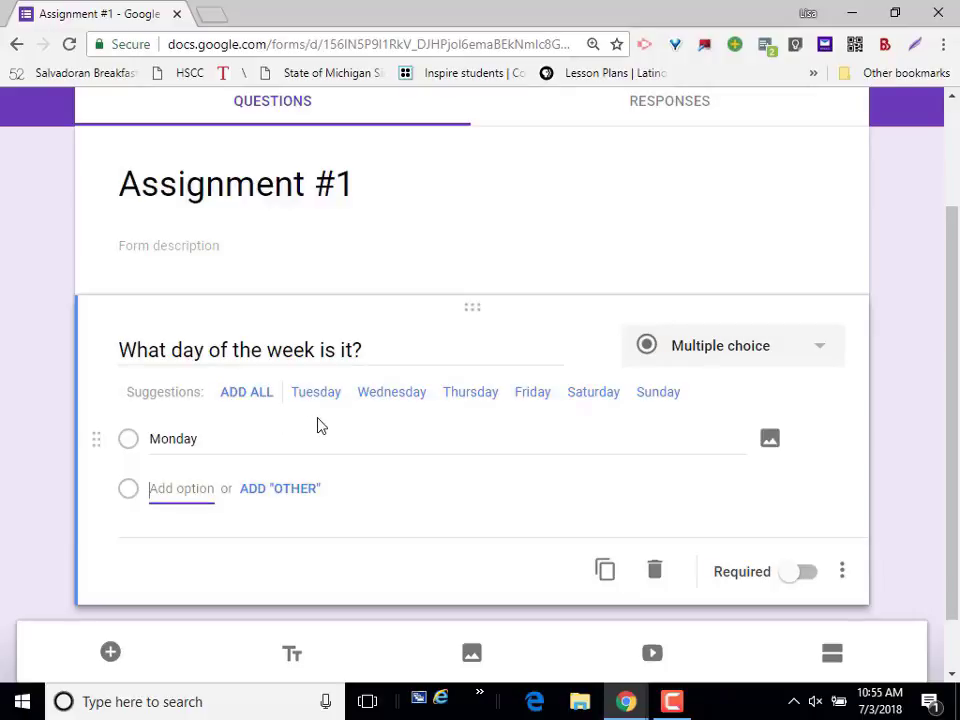
{"action": "left_click", "coordinate": [253, 398]}
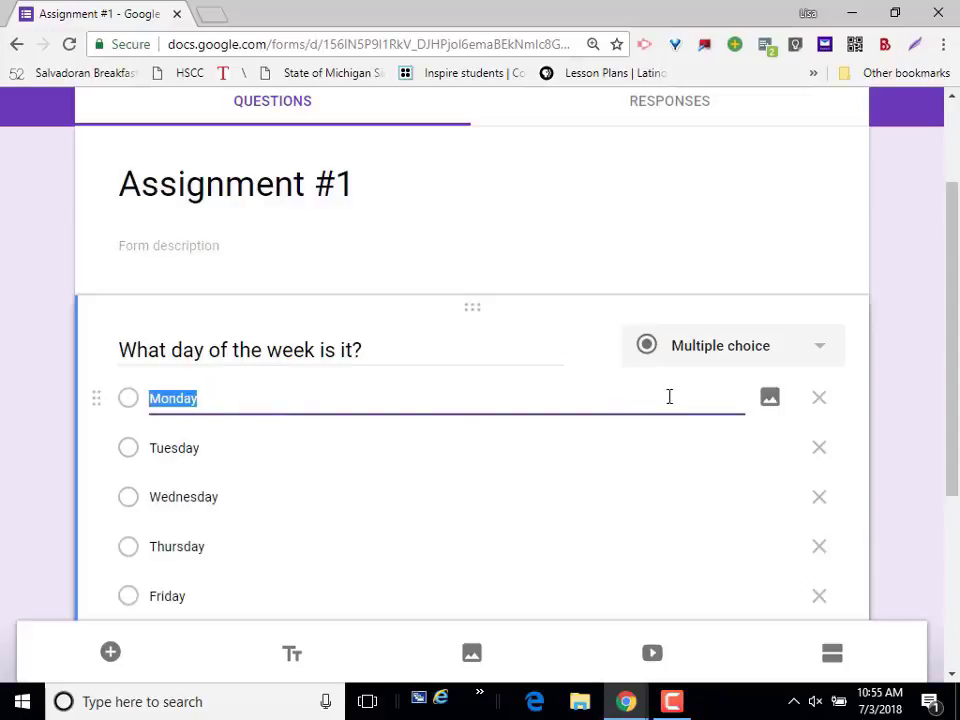
Add a dropdown question "What season is it?" with the options Winter, Spring, Summer and Fall
{"action": "left_click_drag", "start_coordinate": [949, 364], "coordinate": [955, 436]}
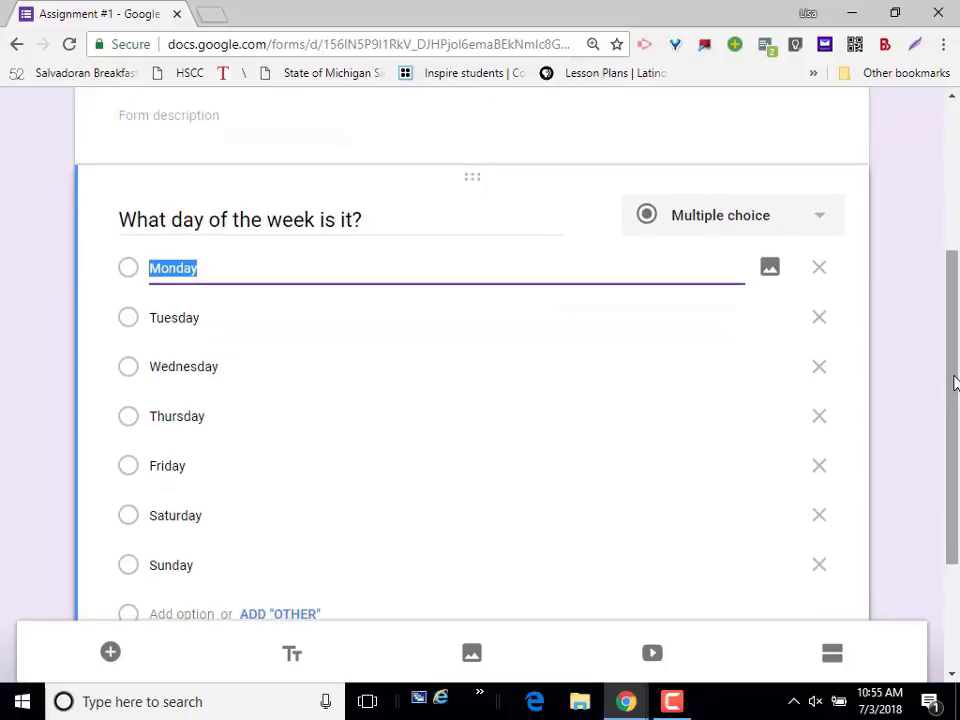
{"action": "scroll", "coordinate": [647, 521], "scroll_direction": "down", "scroll_amount": 2}
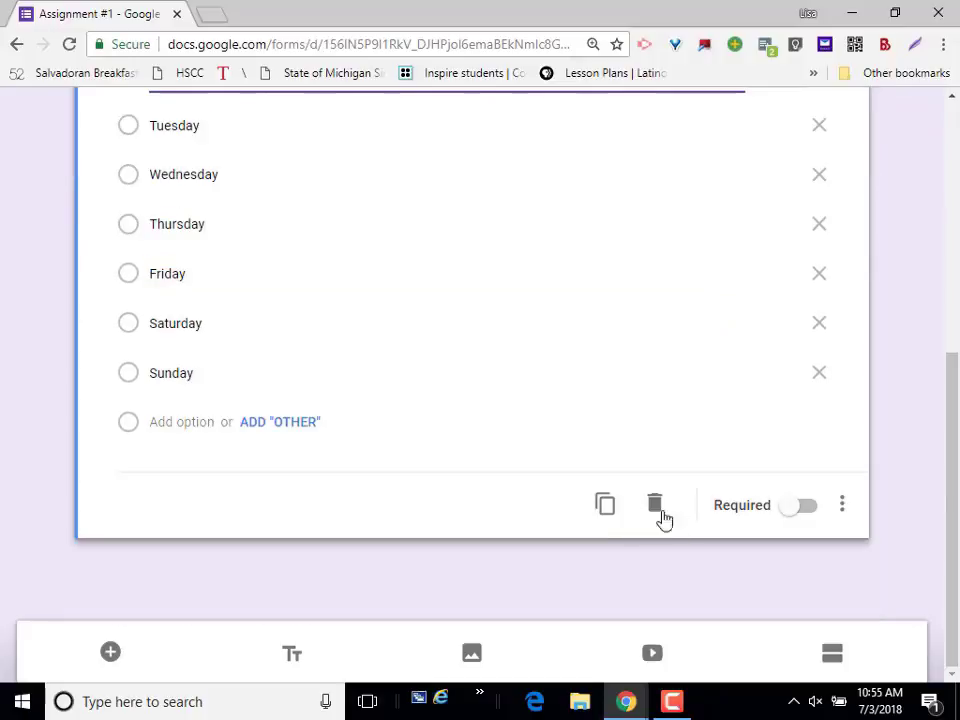
{"action": "left_click", "coordinate": [112, 655]}
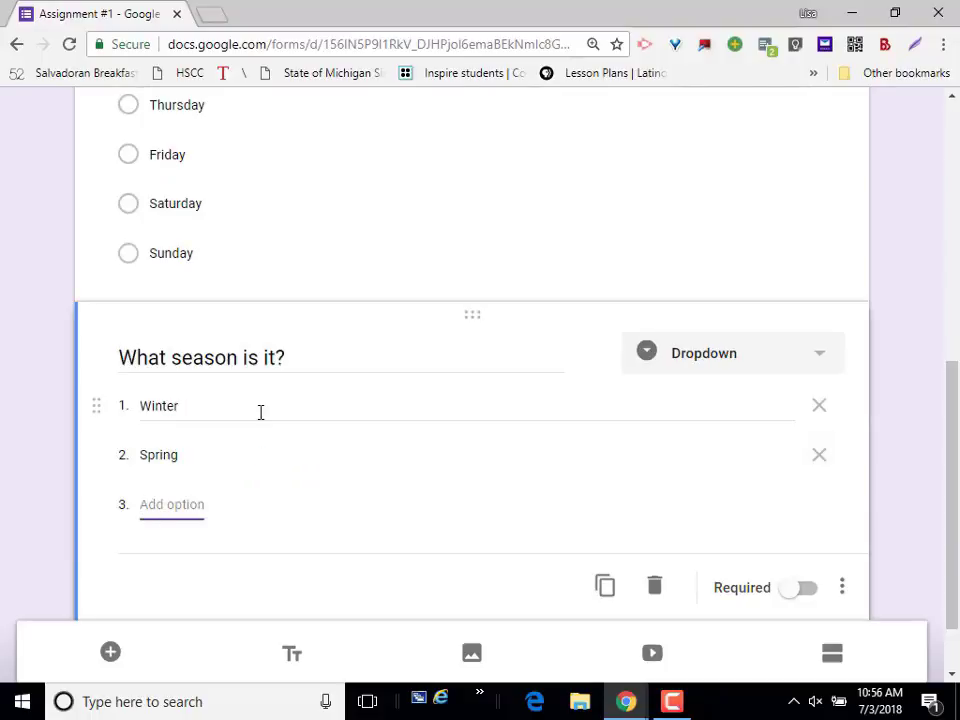
{"action": "type", "text": "Summer"}
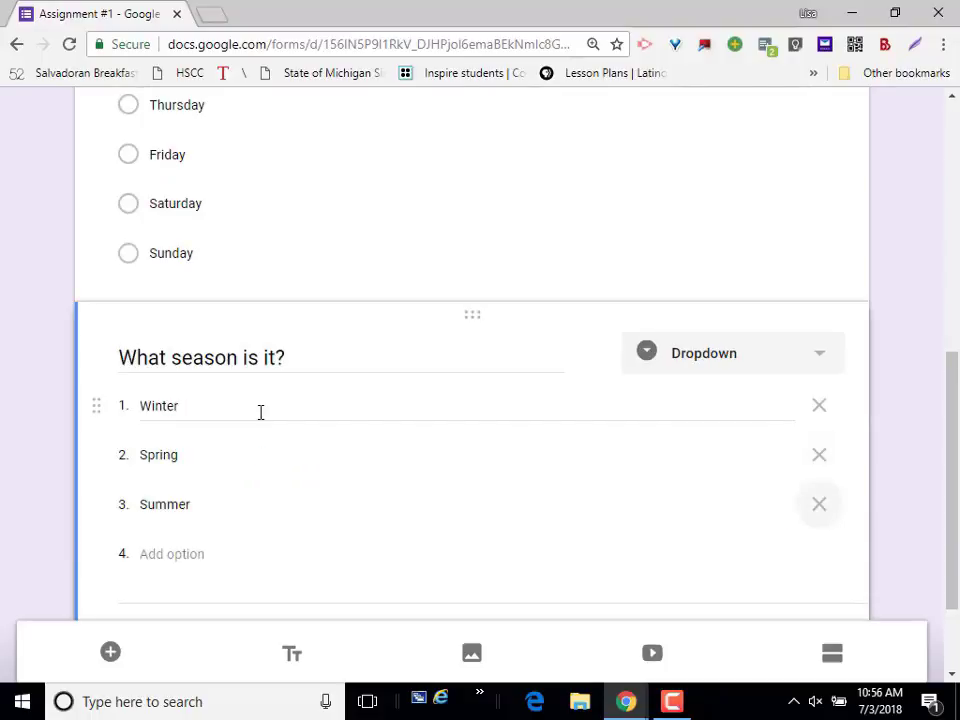
{"action": "key", "text": "Return"}
{"action": "type", "text": "Fall"}
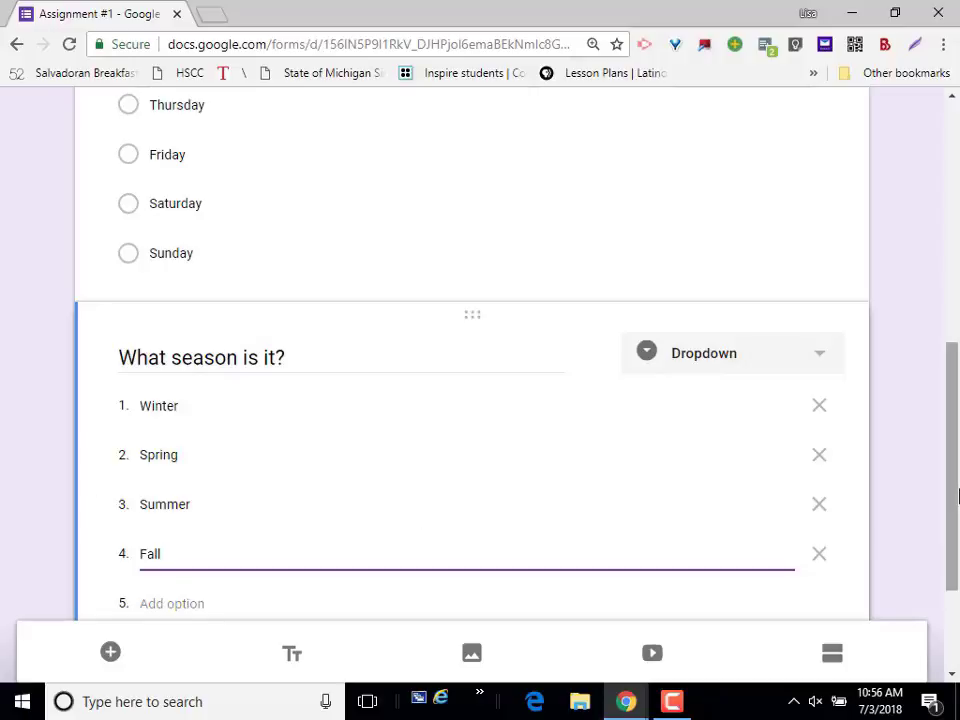
Make the question "What season is it?" required
{"action": "left_click_drag", "start_coordinate": [957, 495], "coordinate": [957, 575]}
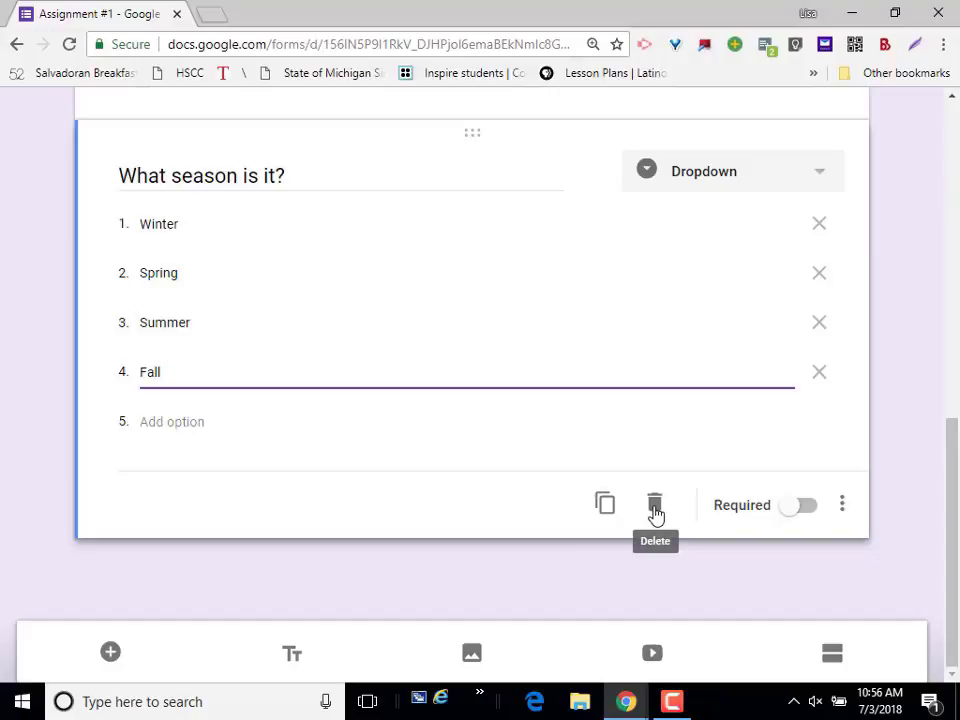
{"action": "left_click", "coordinate": [786, 514]}
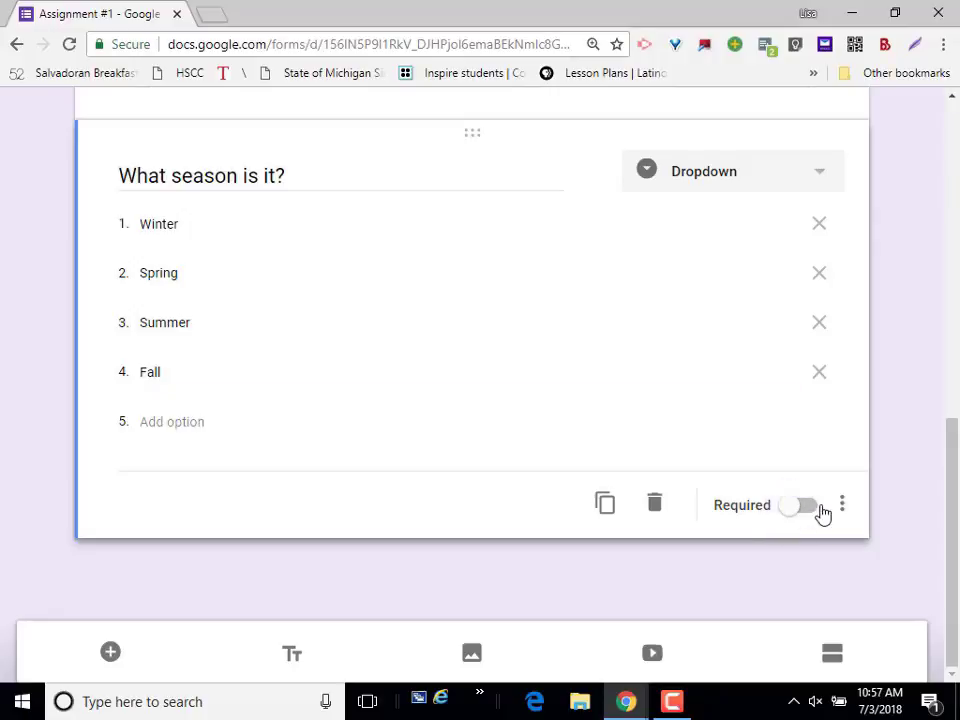
{"action": "left_click", "coordinate": [805, 506]}
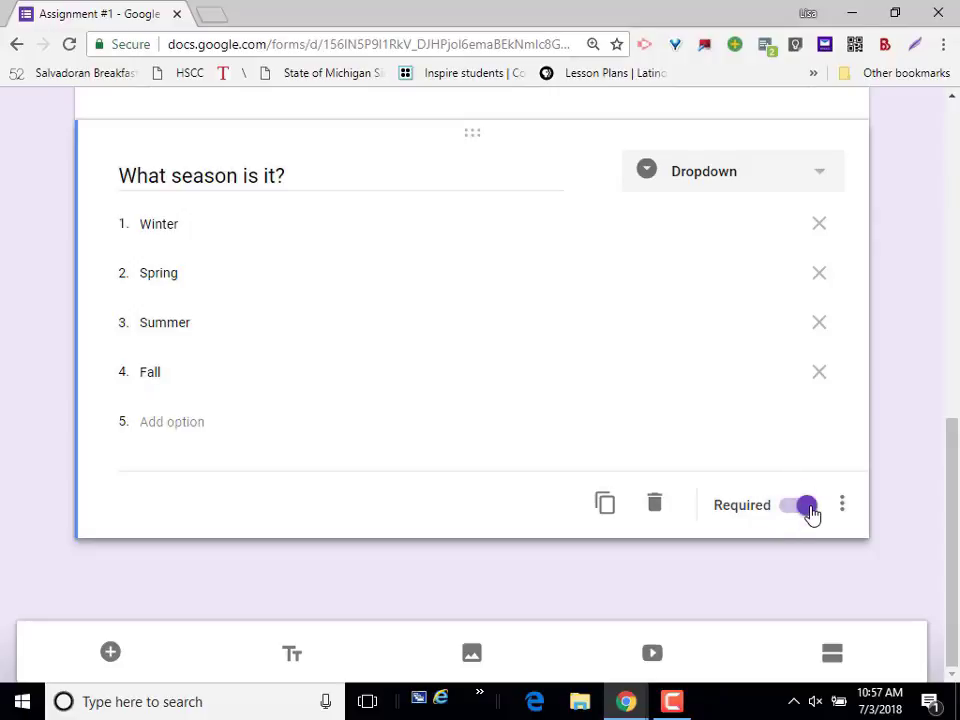